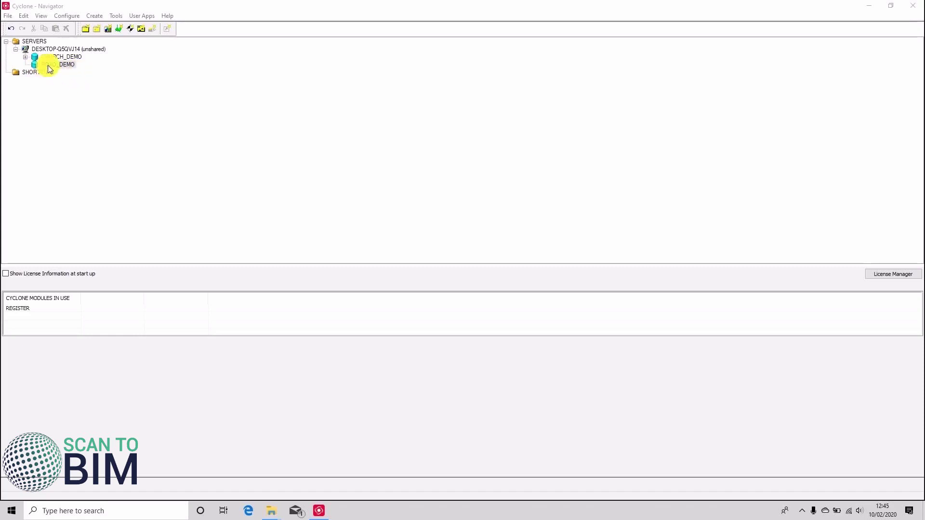
# Step: Start a partial-project import into ROAD_DEMO from ROAD_SCANS with SmartAlign enabled, accepting subsampling
pyautogui.rightClick(61, 71)
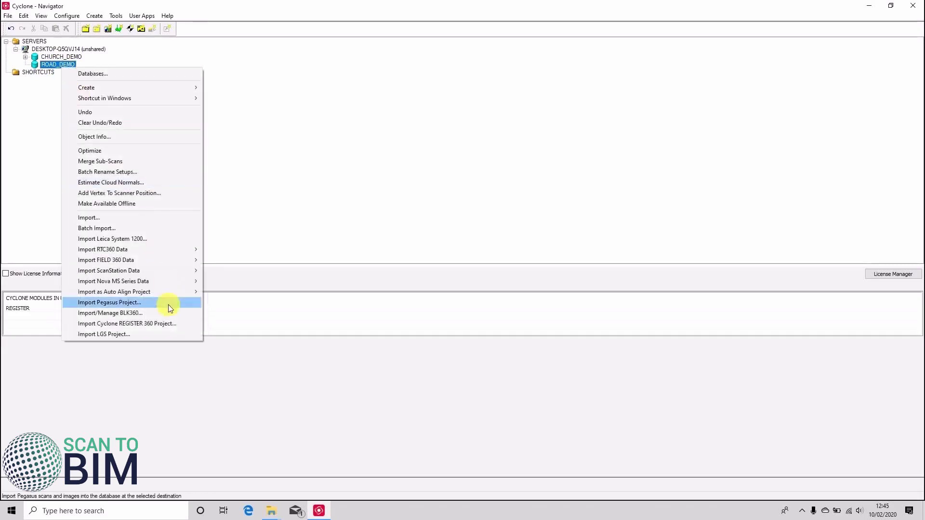
pyautogui.moveTo(140, 270)
pyautogui.click(230, 280)
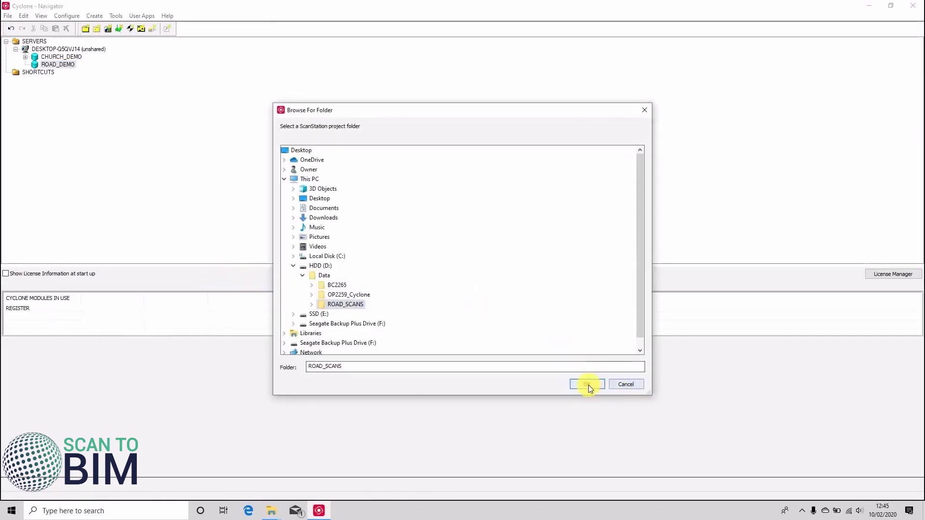
pyautogui.click(587, 384)
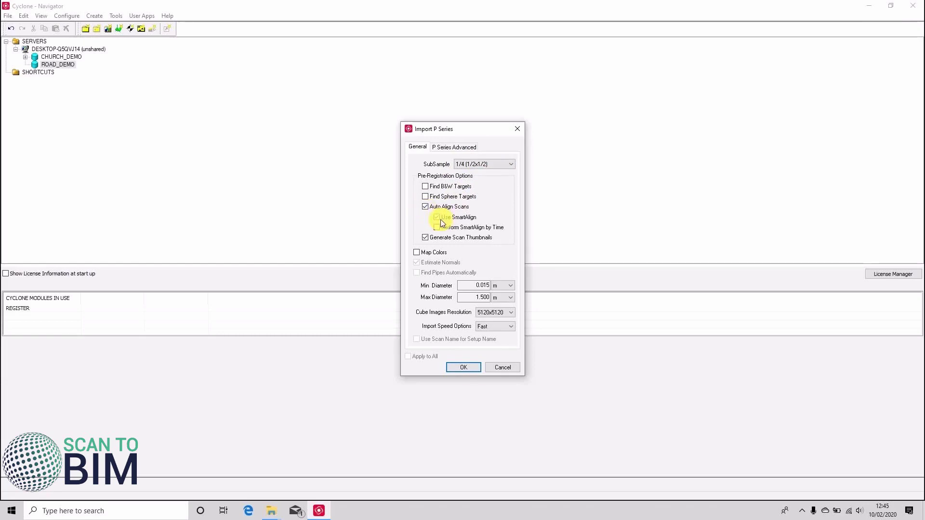
pyautogui.click(456, 219)
pyautogui.click(463, 367)
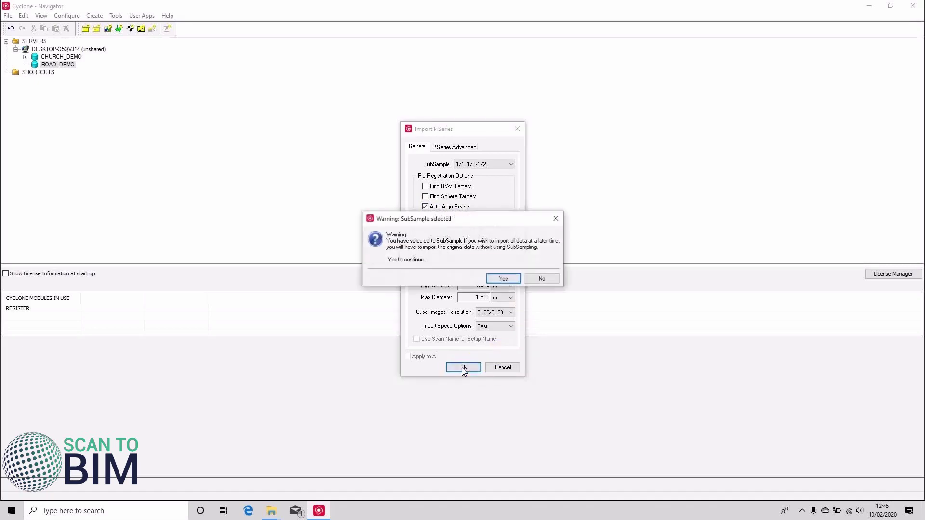
pyautogui.click(501, 278)
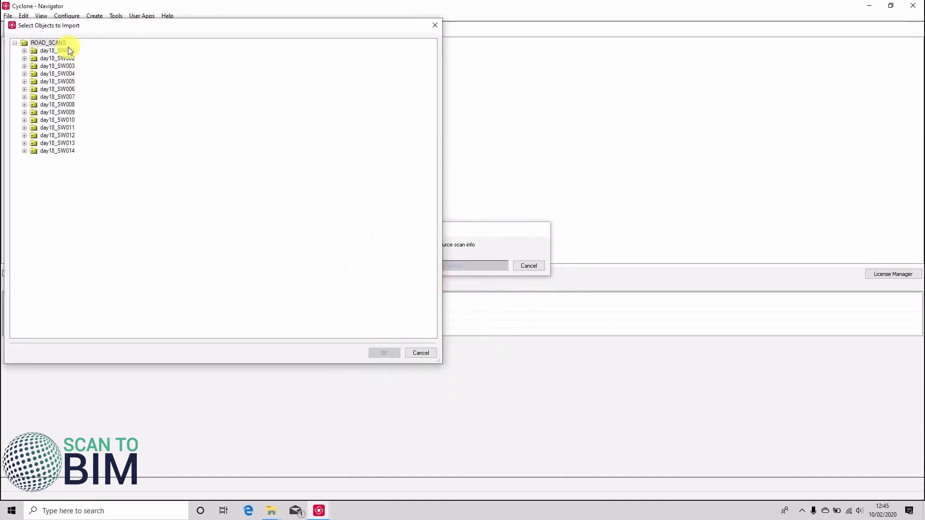
# Step: Choose scans day18_SW001 through SW003 plus day18_SW008 for import
pyautogui.click(67, 52)
pyautogui.keyDown('shift'); pyautogui.click(68, 63); pyautogui.keyUp('shift')
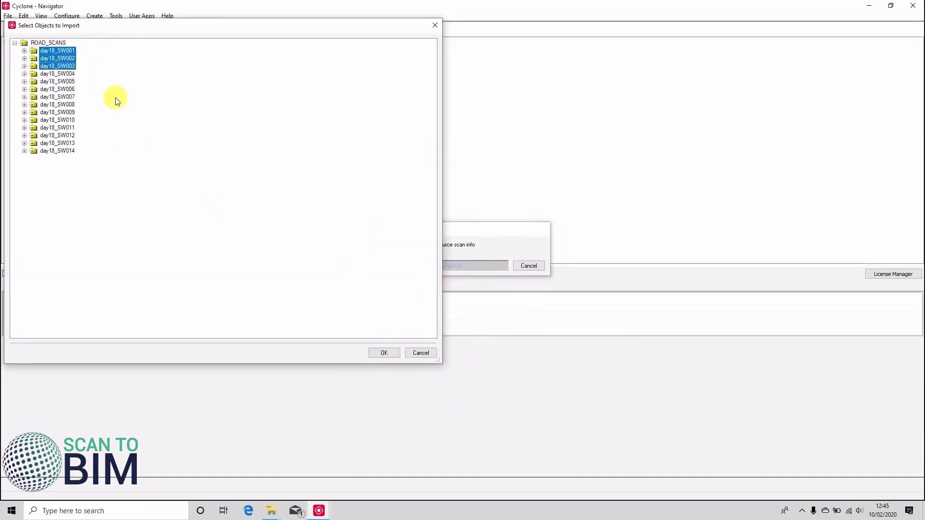
pyautogui.keyDown('ctrl'); pyautogui.click(65, 105); pyautogui.keyUp('ctrl')
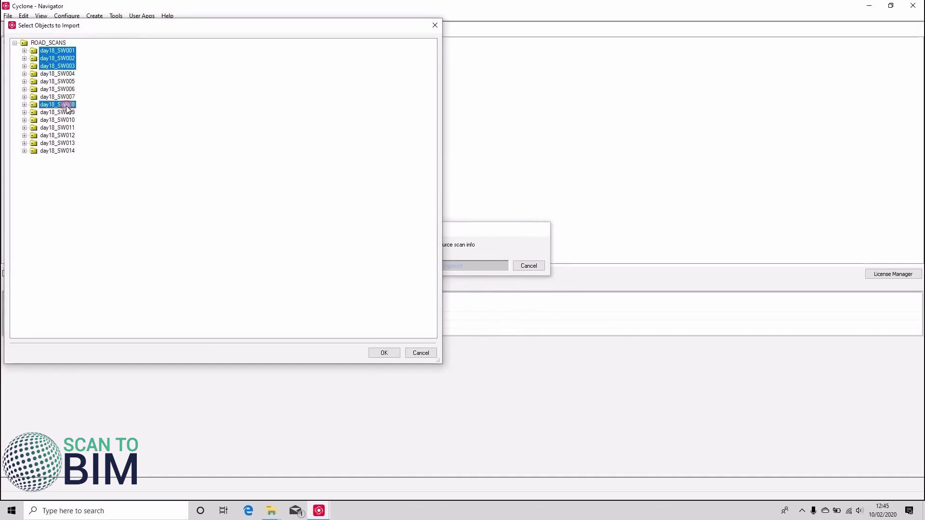
pyautogui.click(385, 353)
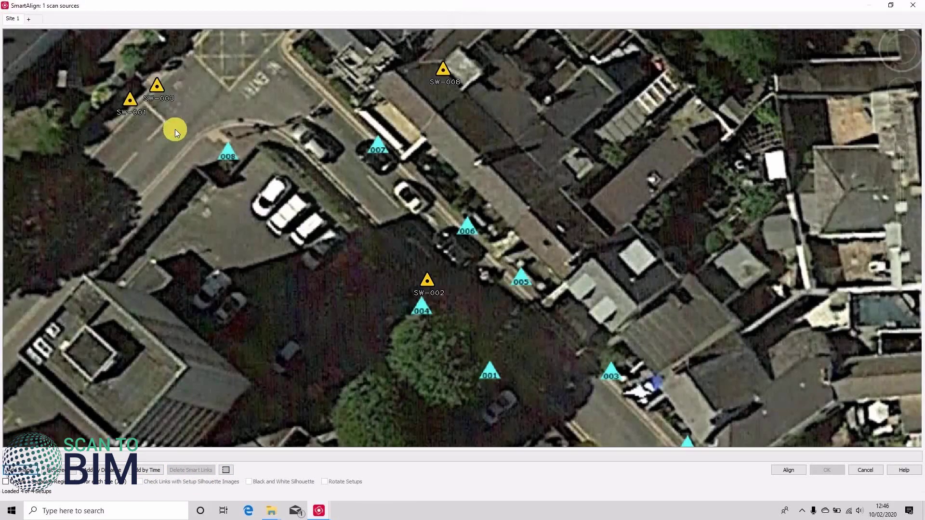
# Step: Place SW-001, SW-003, SW-002 and SW-008 on their numbered map setups, then link SW-008 to SW-001
pyautogui.scroll(-4, 405, 205)
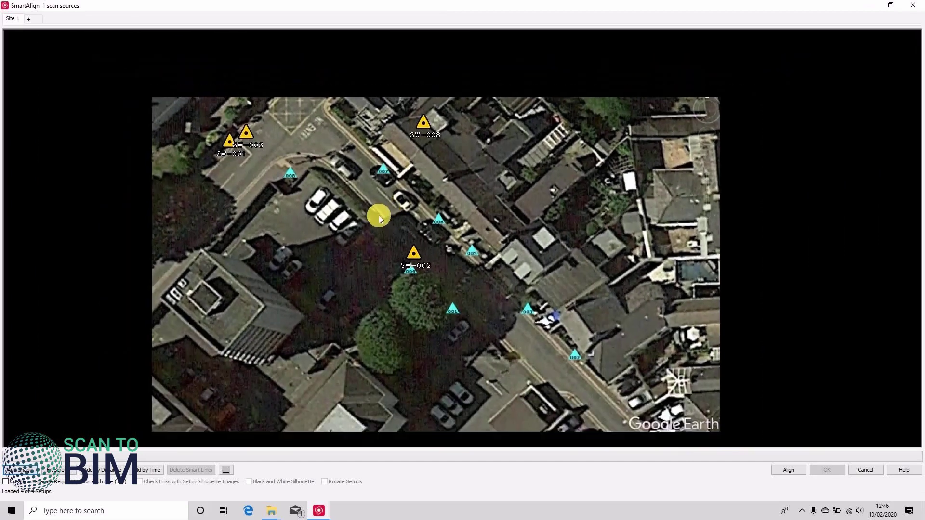
pyautogui.scroll(3, 405, 234)
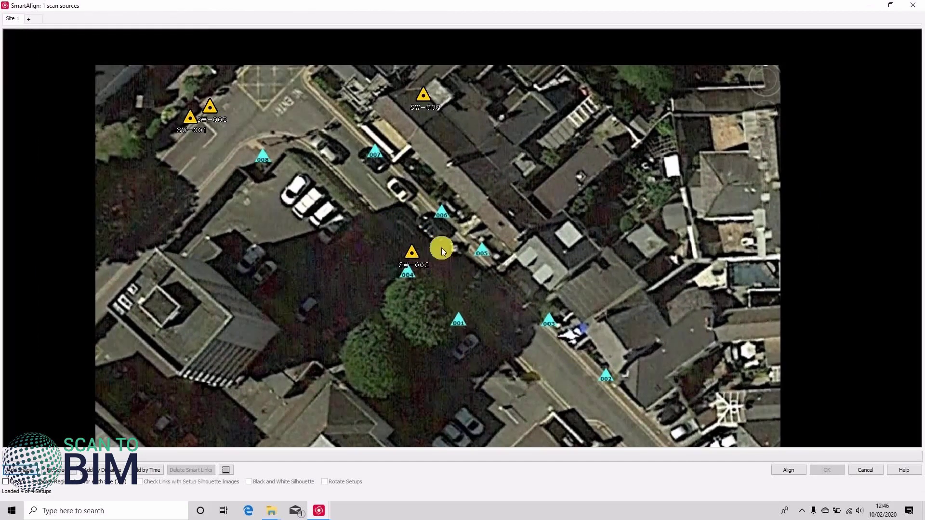
pyautogui.moveTo(193, 124)
pyautogui.mouseDown()
pyautogui.moveTo(401, 389)
pyautogui.moveTo(468, 320)
pyautogui.moveTo(457, 323)
pyautogui.mouseUp()
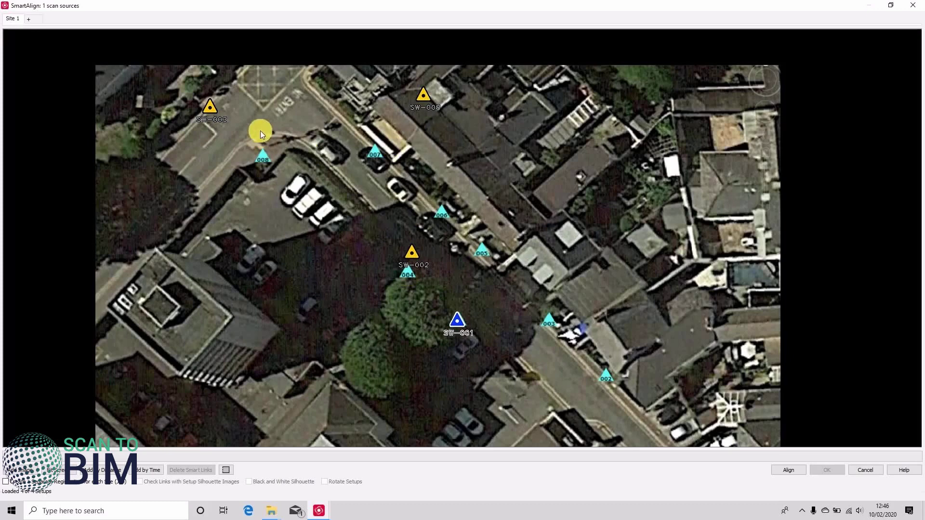
pyautogui.moveTo(209, 111); pyautogui.dragTo(562, 273)
pyautogui.moveTo(590, 361); pyautogui.dragTo(548, 322)
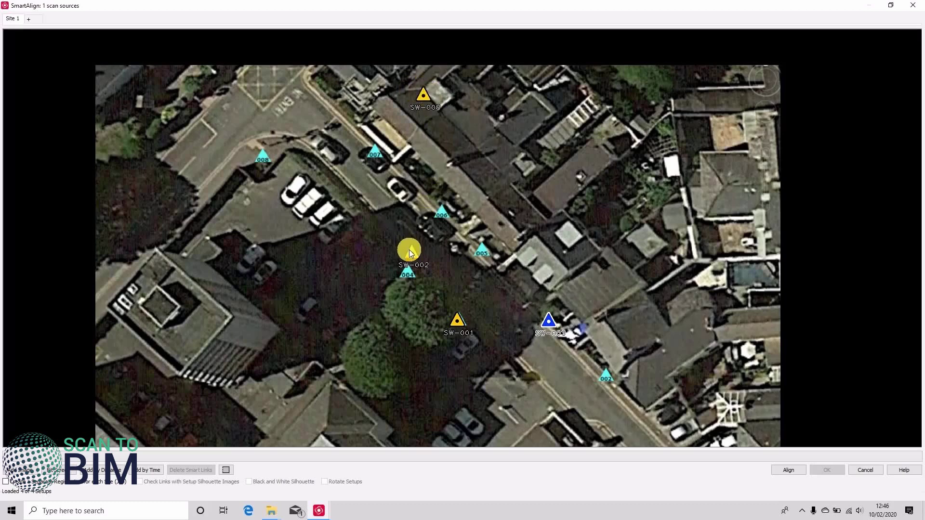
pyautogui.moveTo(411, 251)
pyautogui.mouseDown()
pyautogui.moveTo(608, 397)
pyautogui.moveTo(607, 376)
pyautogui.mouseUp()
pyautogui.click(578, 317)
pyautogui.moveTo(441, 103)
pyautogui.mouseDown()
pyautogui.moveTo(251, 159)
pyautogui.moveTo(264, 160)
pyautogui.mouseUp()
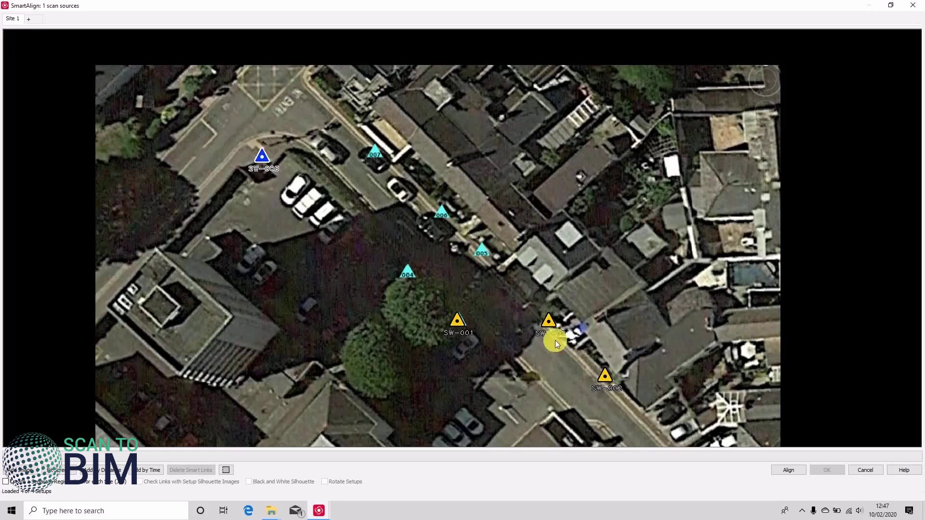
pyautogui.moveTo(264, 158)
pyautogui.mouseDown()
pyautogui.moveTo(311, 232)
pyautogui.moveTo(449, 328)
pyautogui.moveTo(463, 327)
pyautogui.moveTo(268, 175)
pyautogui.moveTo(261, 155)
pyautogui.moveTo(552, 321)
pyautogui.moveTo(450, 274)
pyautogui.moveTo(313, 192)
pyautogui.moveTo(544, 314)
pyautogui.moveTo(339, 224)
pyautogui.moveTo(265, 158)
pyautogui.mouseUp()
# Step: Return SW-008 to setup 008, then add links SW-001–SW-003 and SW-003–SW-002
pyautogui.click(343, 209)
pyautogui.moveTo(458, 320)
pyautogui.mouseDown()
pyautogui.moveTo(547, 320)
pyautogui.moveTo(458, 321)
pyautogui.moveTo(605, 378)
pyautogui.moveTo(456, 321)
pyautogui.mouseUp()
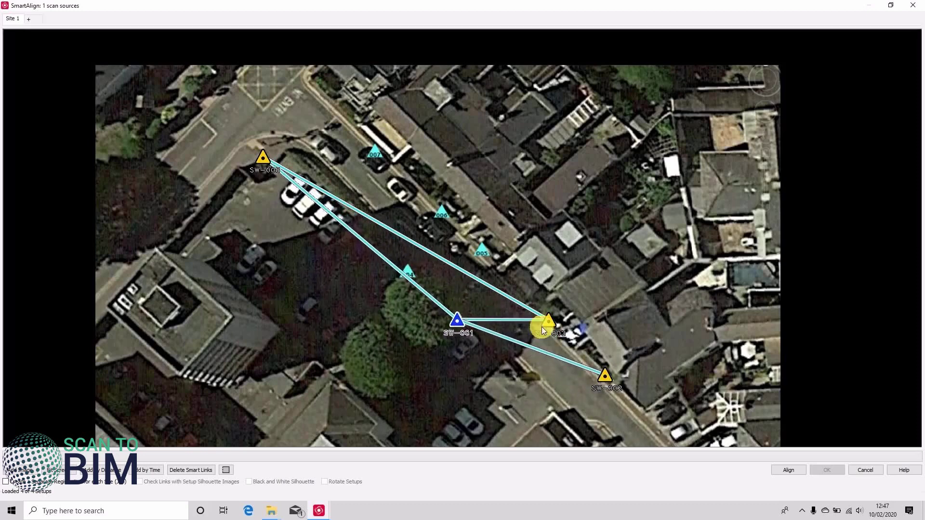
pyautogui.moveTo(549, 322)
pyautogui.mouseDown()
pyautogui.moveTo(609, 374)
pyautogui.moveTo(574, 333)
pyautogui.moveTo(547, 327)
pyautogui.mouseUp()
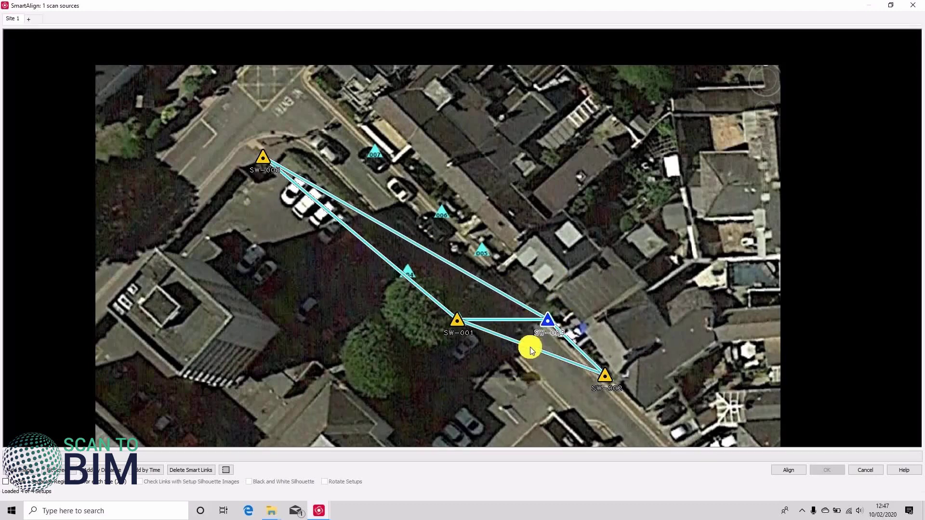
# Step: Align the four linked setups into Group 1 and accept the successful registration
pyautogui.click(790, 470)
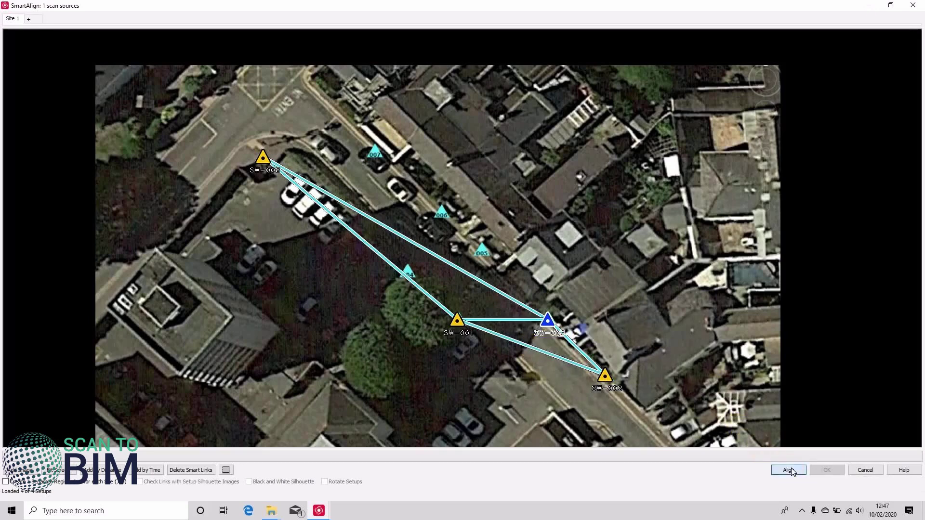
pyautogui.click(891, 5)
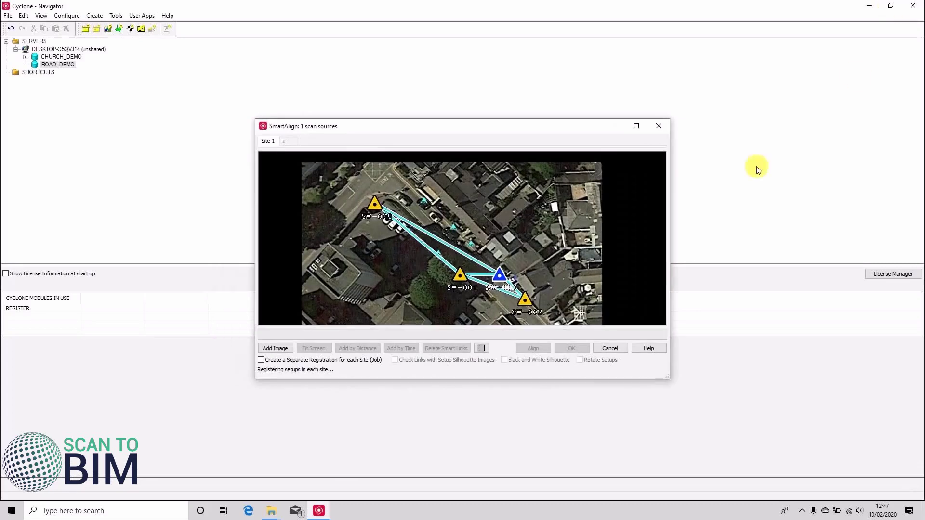
pyautogui.moveTo(419, 116); pyautogui.dragTo(179, 83)
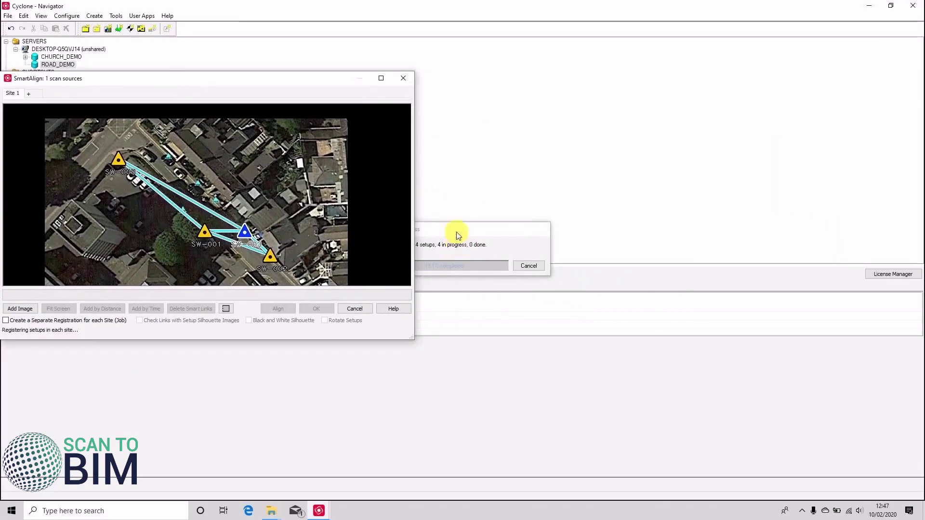
pyautogui.moveTo(458, 233); pyautogui.dragTo(603, 90)
pyautogui.moveTo(309, 82); pyautogui.dragTo(377, 88)
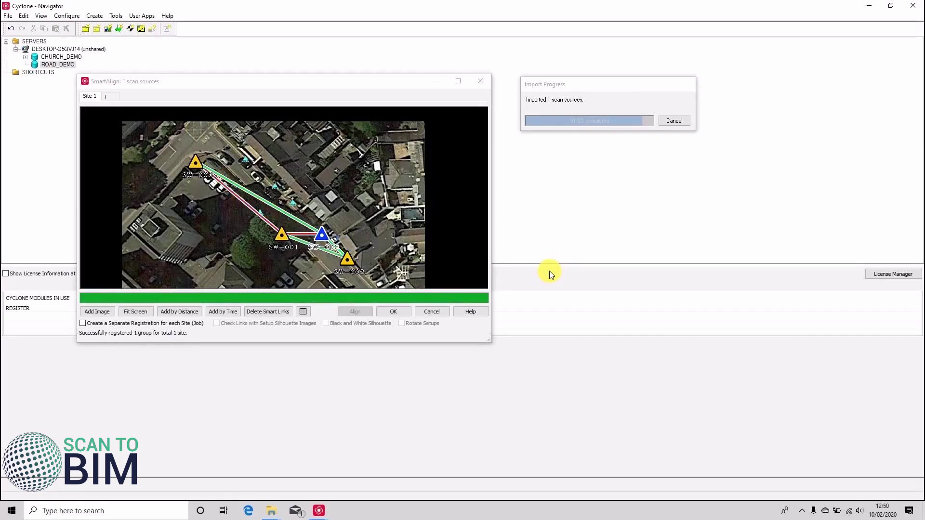
pyautogui.click(395, 312)
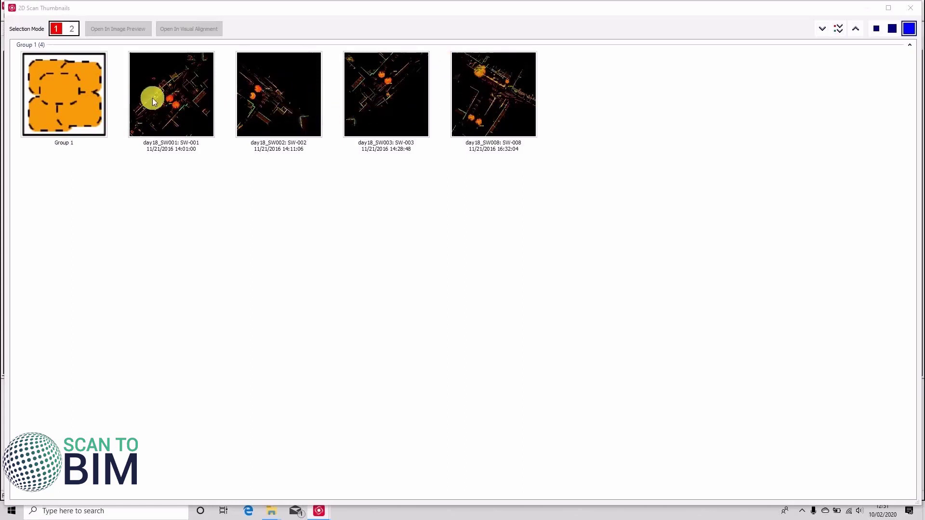
# Step: Expand ROAD_SCANS in Navigator, then expand Group 1 in Registration 1 to show SW-001–SW-008
pyautogui.click(911, 8)
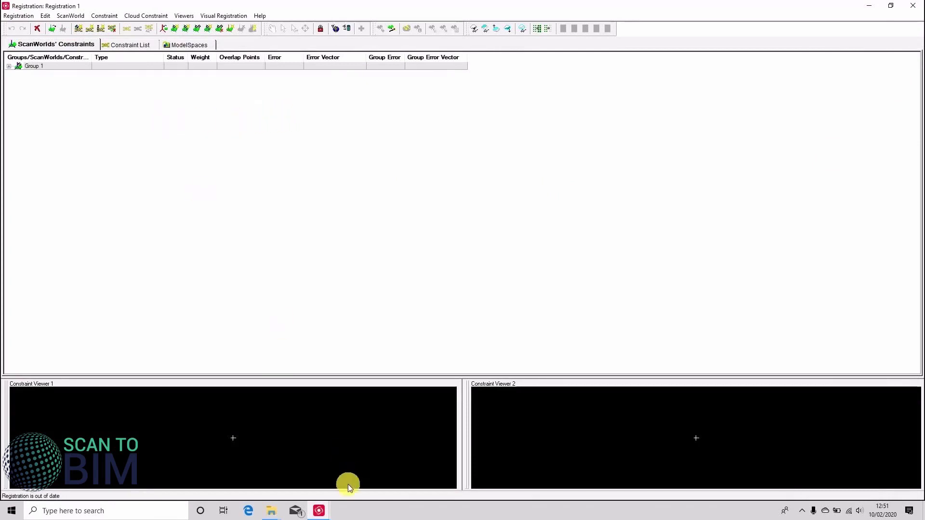
pyautogui.click(301, 484)
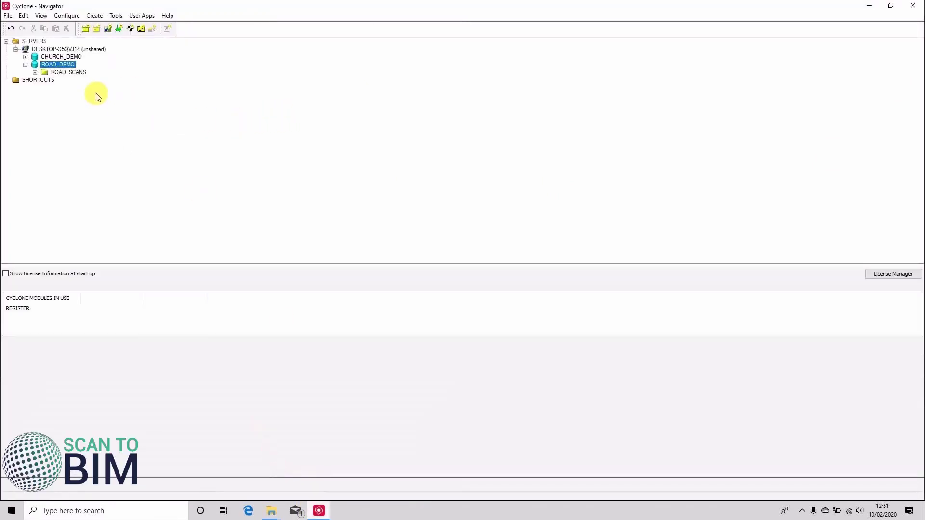
pyautogui.doubleClick(64, 75)
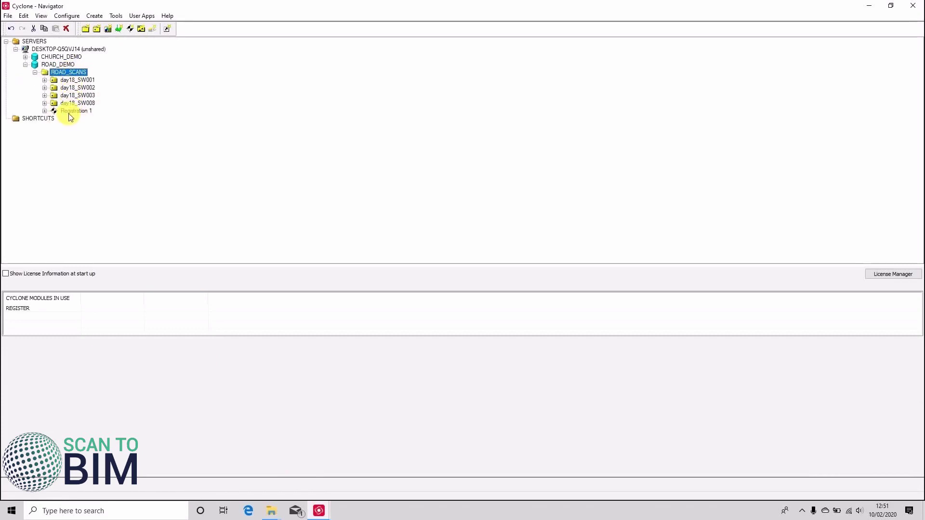
pyautogui.moveTo(320, 515)
pyautogui.click(358, 469)
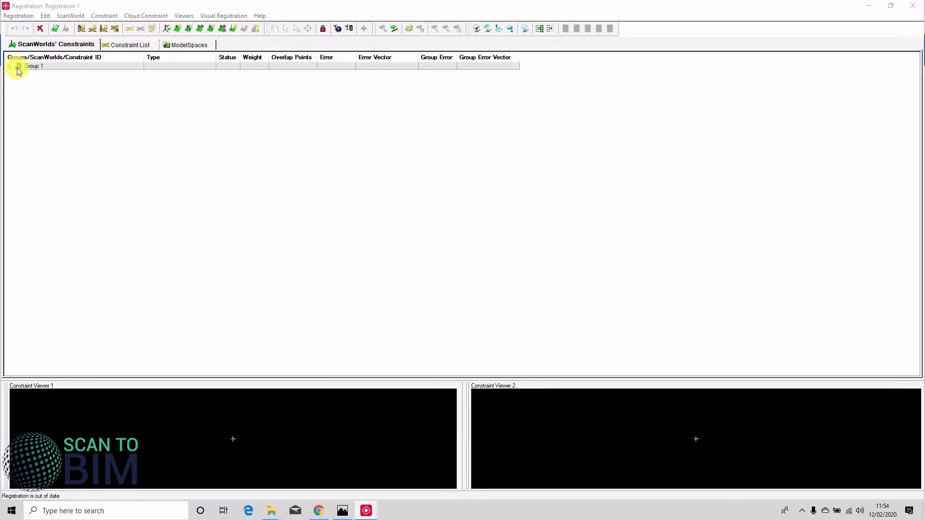
pyautogui.doubleClick(19, 66)
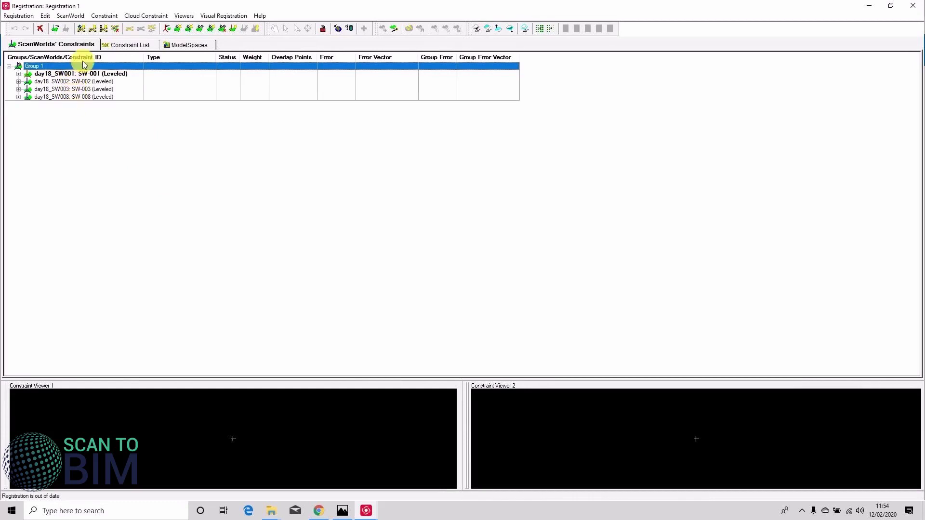
# Step: Show the Constraint List and auto-fit the Constraint ID column to the constraint names
pyautogui.click(126, 45)
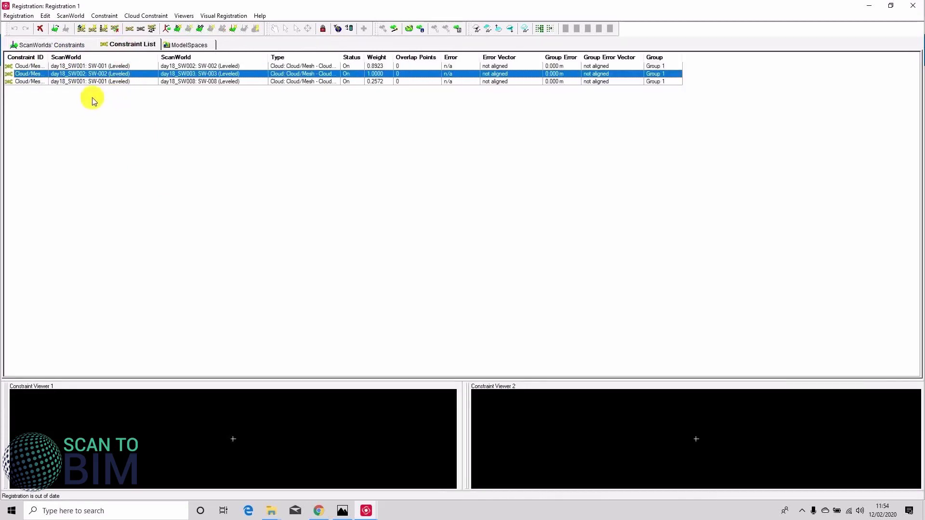
pyautogui.click(50, 58)
pyautogui.doubleClick(54, 61)
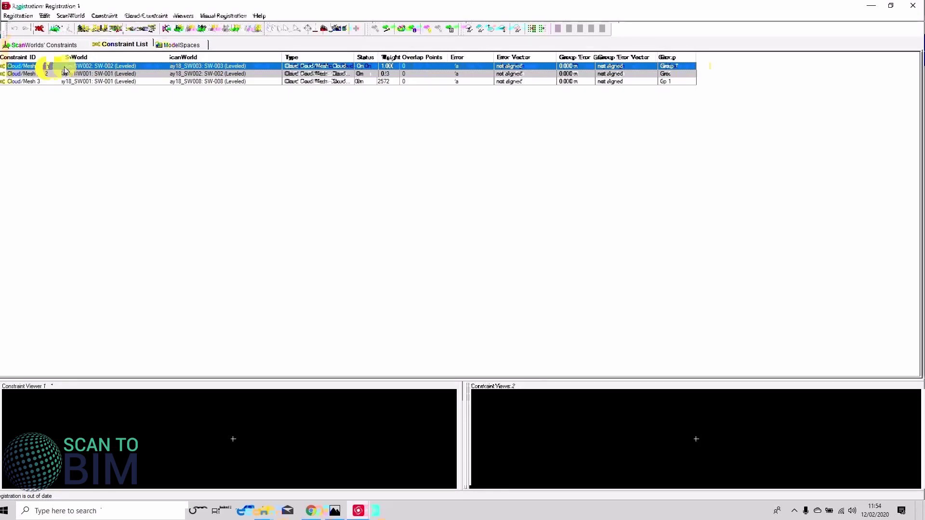
# Step: Open Edit > Preferences to view the Registration cloud settings
pyautogui.click(44, 15)
pyautogui.click(54, 139)
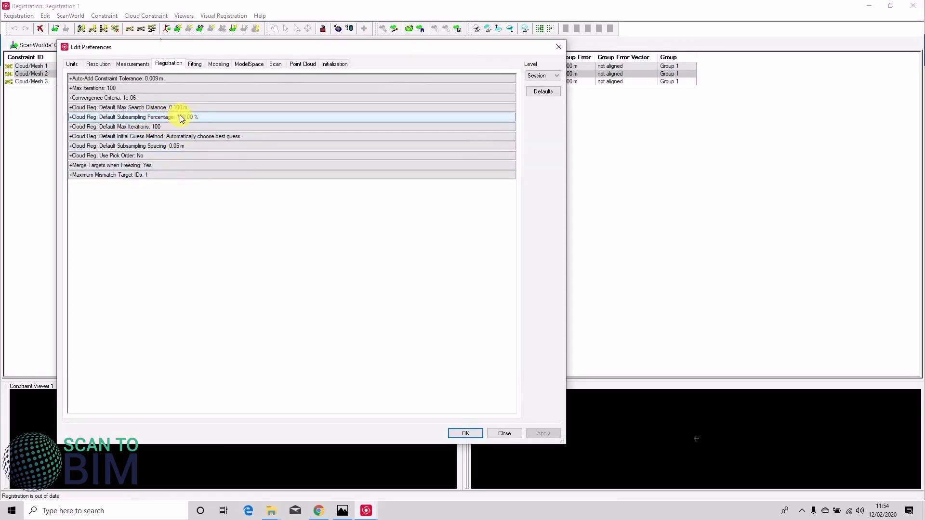
# Step: Close the preferences and run Register on the three cloud constraints
pyautogui.click(466, 433)
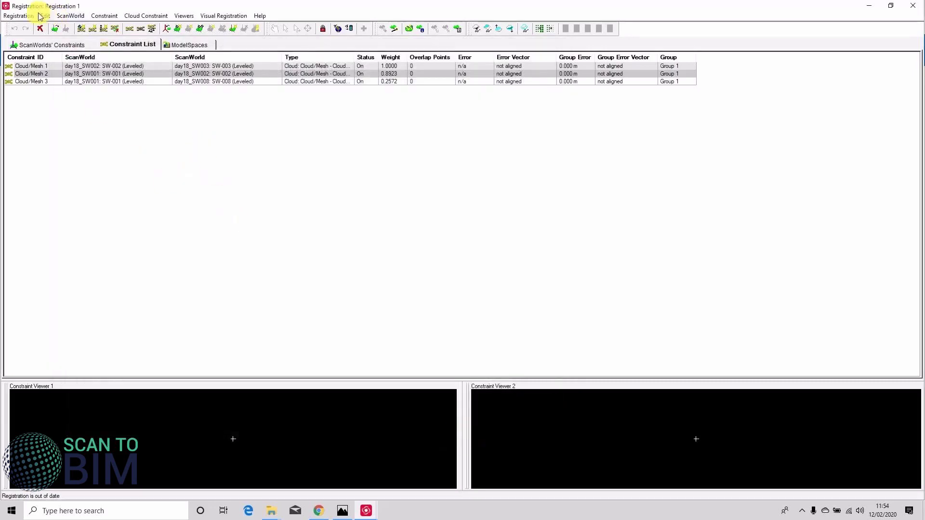
pyautogui.click(18, 15)
pyautogui.click(99, 95)
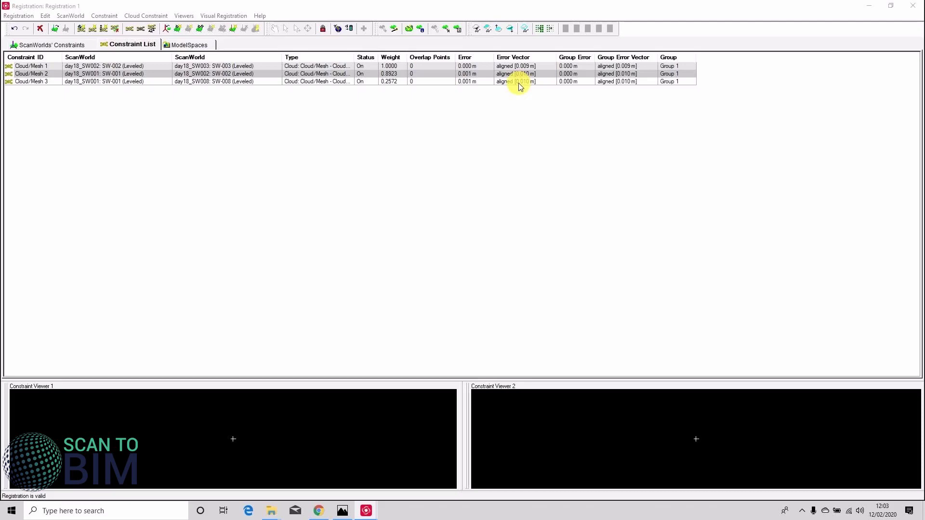
# Step: Auto-add cloud constraints to create Cloud/Mesh 4–6, dismiss the reports, and re-register
pyautogui.click(140, 16)
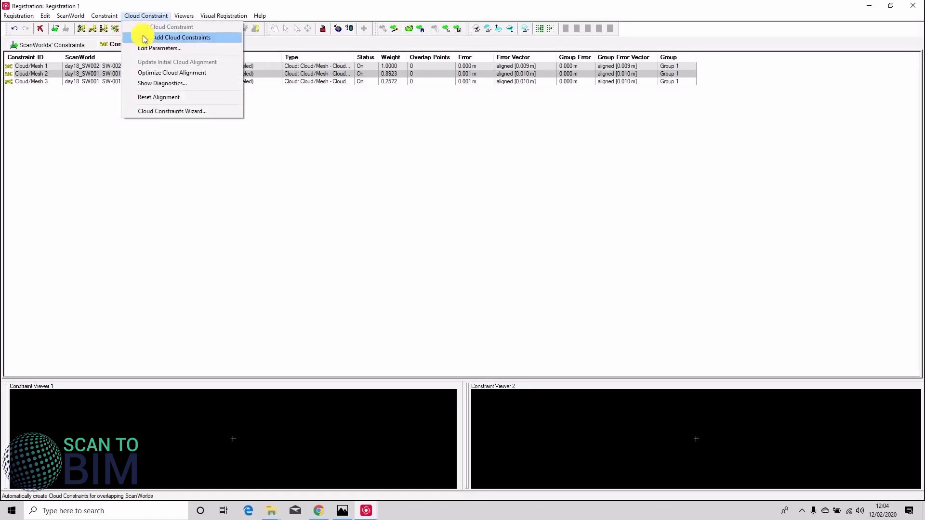
pyautogui.click(145, 38)
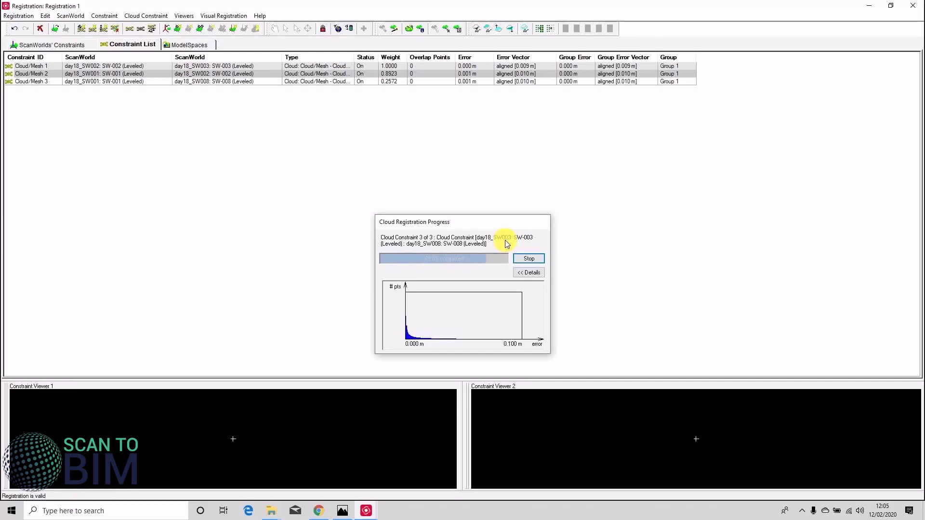
pyautogui.moveTo(482, 290); pyautogui.dragTo(491, 373)
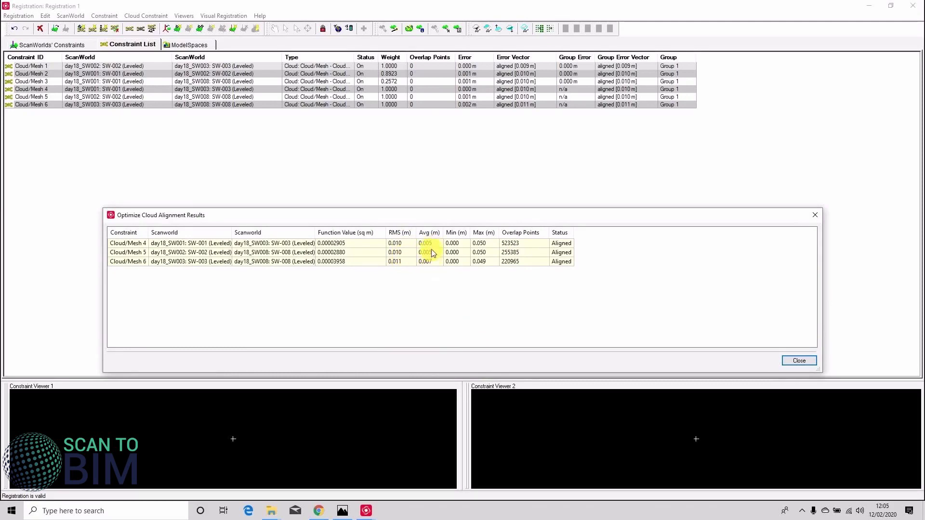
pyautogui.click(791, 361)
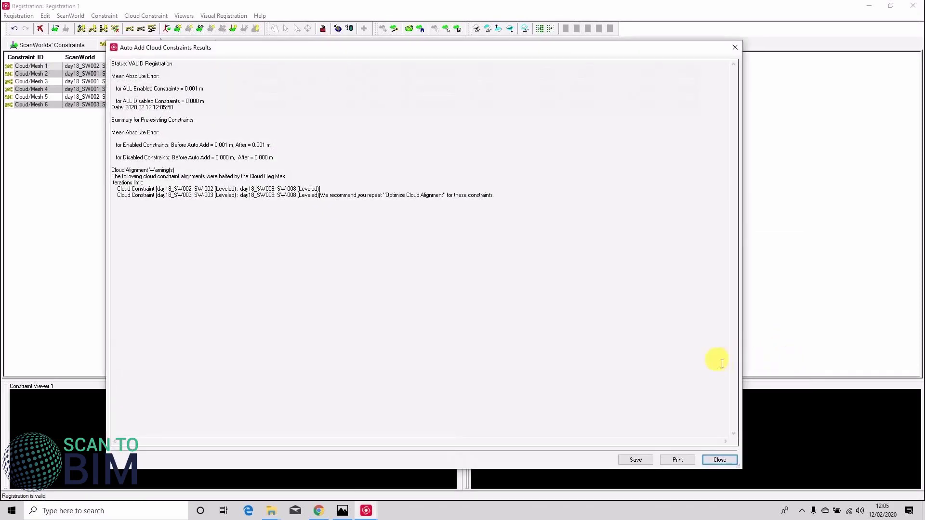
pyautogui.click(723, 460)
pyautogui.click(19, 16)
pyautogui.click(52, 62)
pyautogui.click(23, 28)
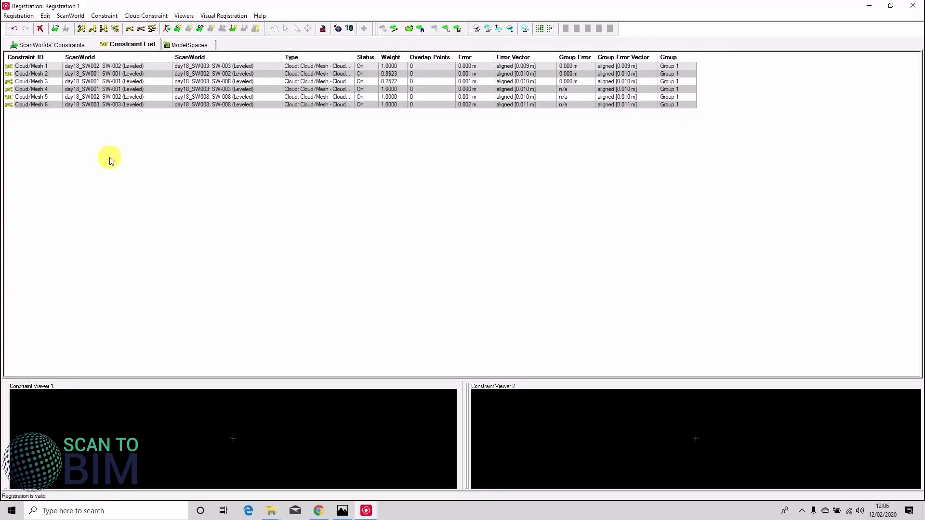
pyautogui.rightClick(50, 72)
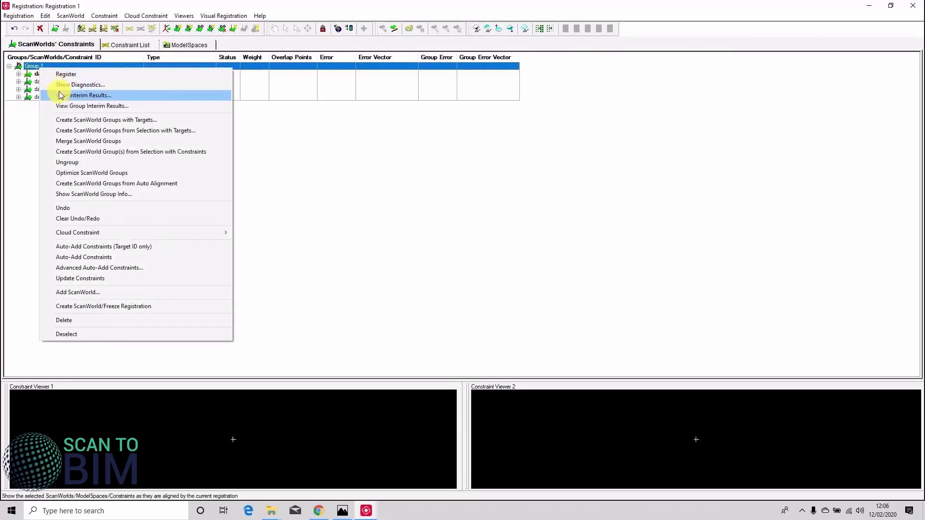
pyautogui.click(62, 93)
pyautogui.moveTo(479, 247); pyautogui.dragTo(529, 201)
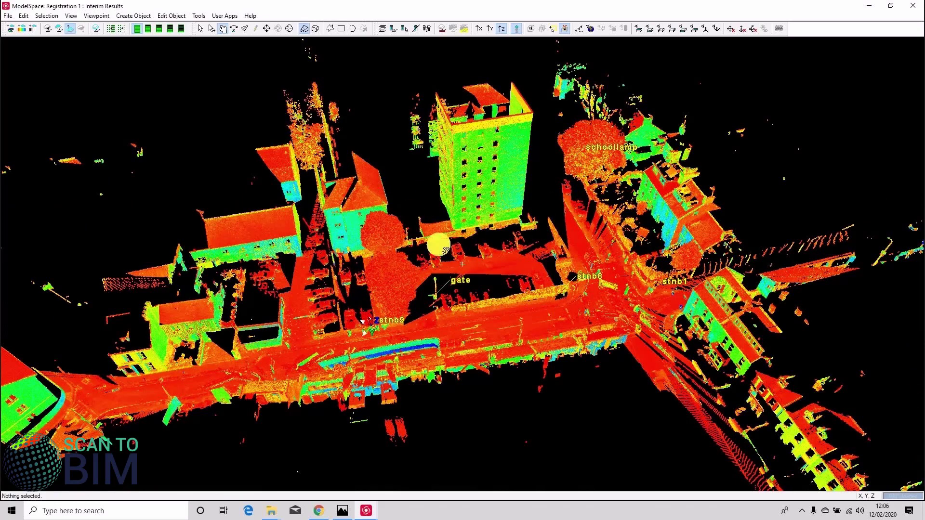
pyautogui.moveTo(315, 217); pyautogui.dragTo(318, 301)
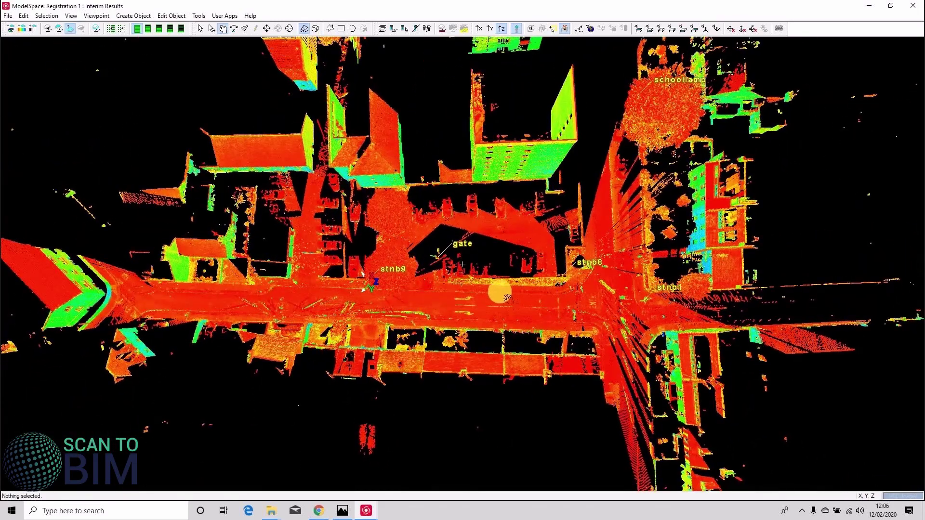
pyautogui.moveTo(489, 265); pyautogui.dragTo(361, 265, button='right')
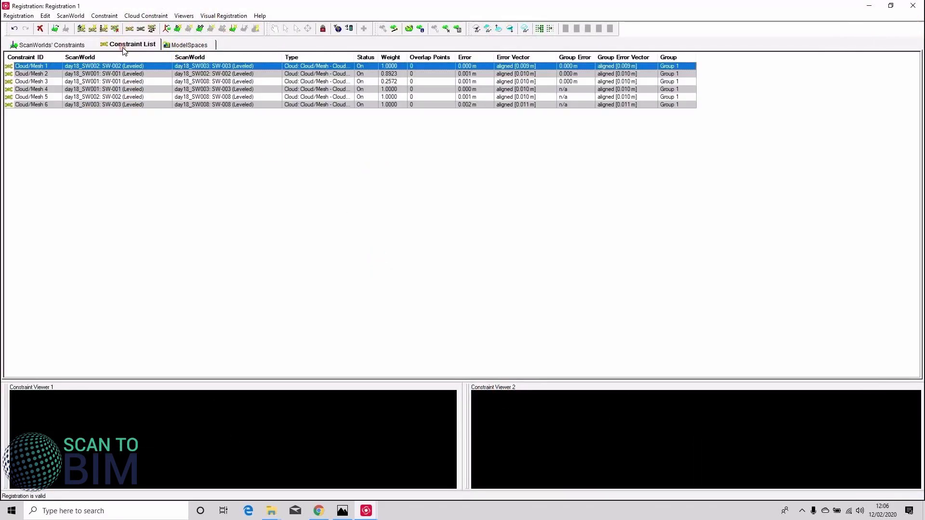
# Step: Auto-add target constraints for gate, stnb1 and stnb9, then re-register
pyautogui.click(101, 16)
pyautogui.click(119, 37)
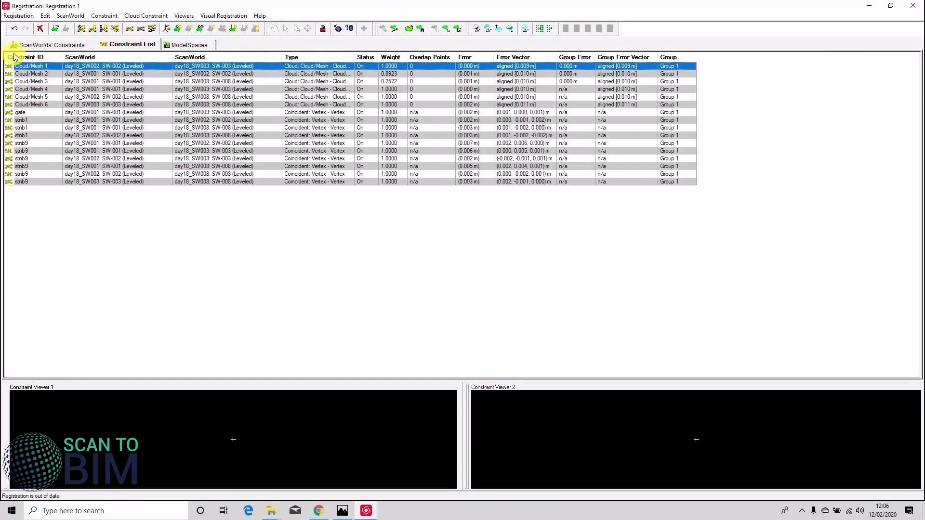
pyautogui.click(19, 15)
pyautogui.click(27, 25)
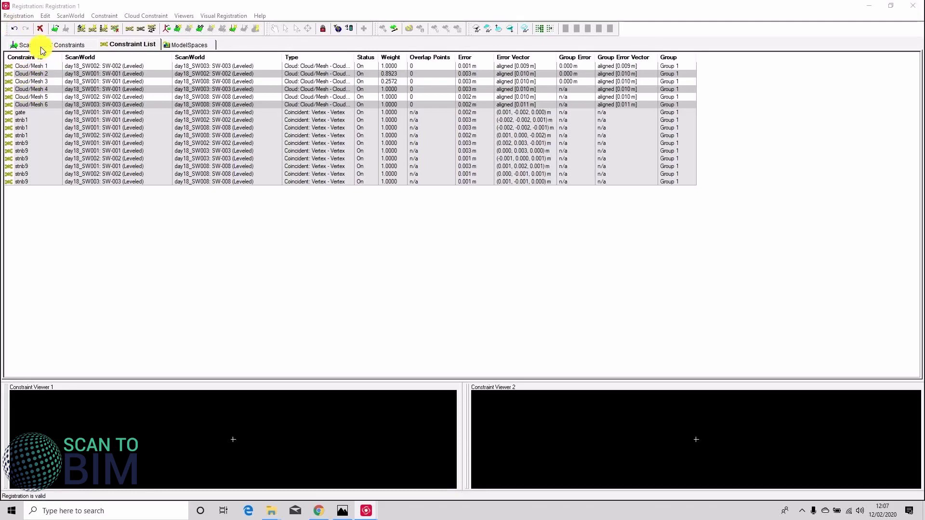
# Step: Open Group 1's interim results in ModelSpace and tilt to an overhead oblique view
pyautogui.click(42, 46)
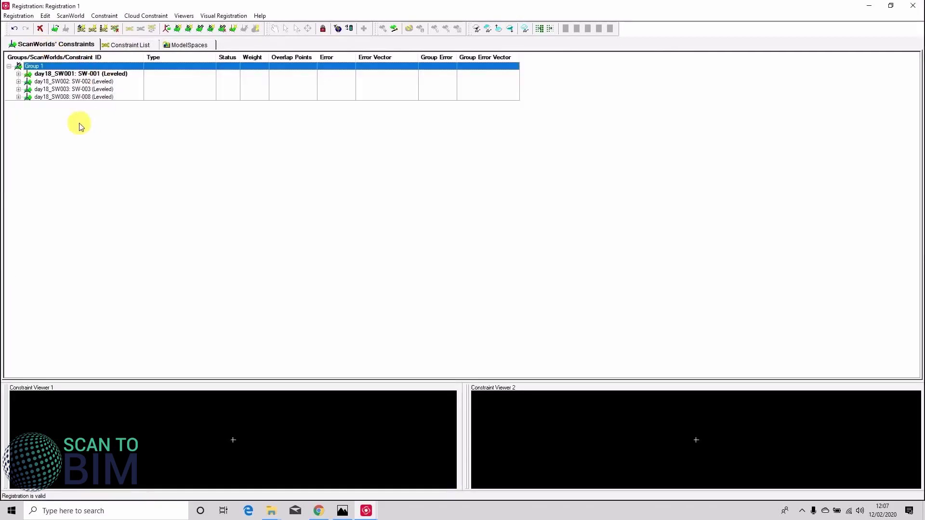
pyautogui.rightClick(33, 70)
pyautogui.click(85, 95)
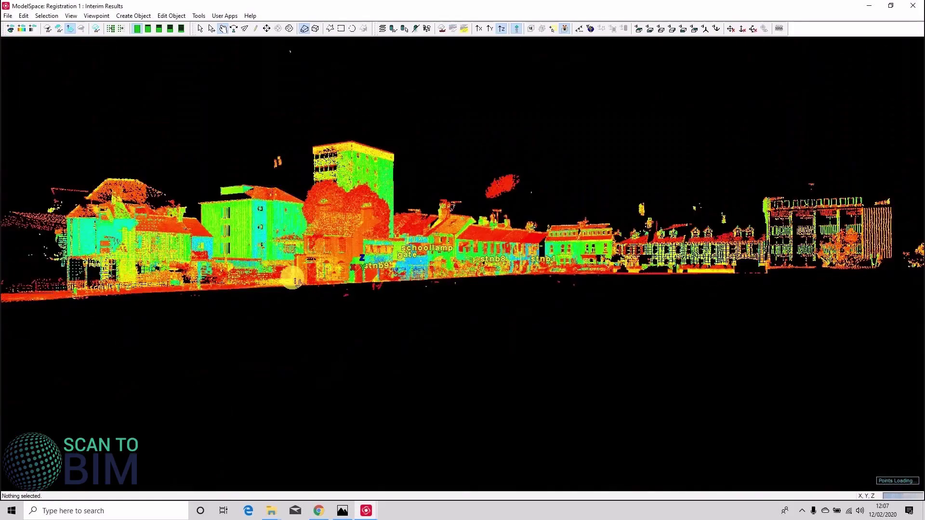
pyautogui.moveTo(320, 400); pyautogui.dragTo(453, 260)
pyautogui.scroll(5, 299, 247)
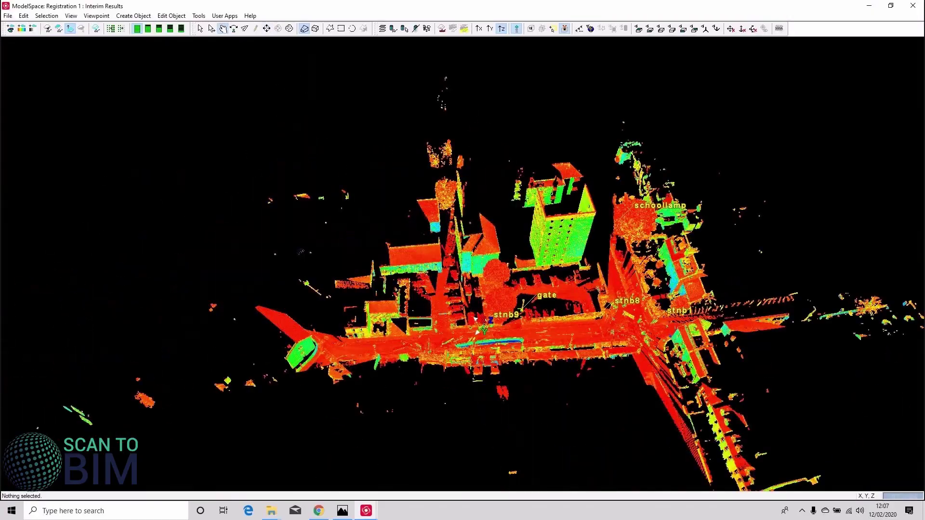
pyautogui.scroll(5, 523, 207)
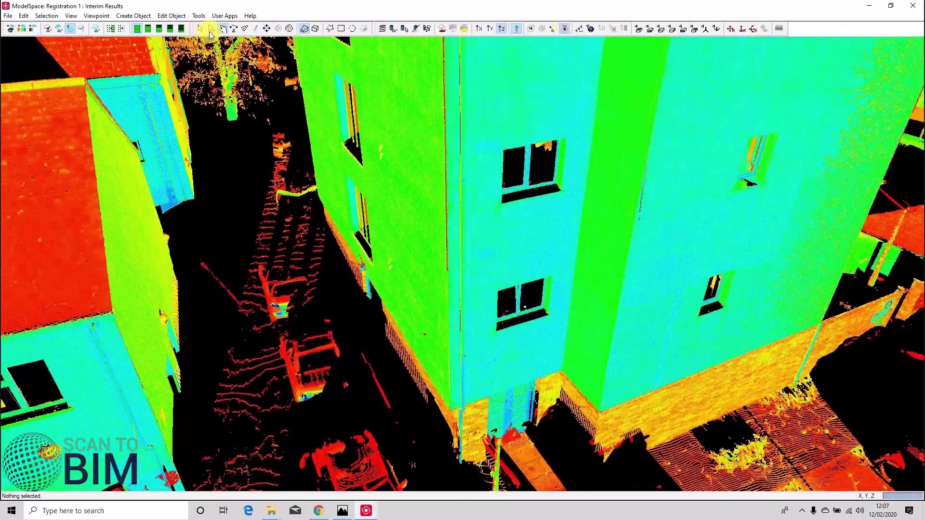
# Step: Select the building facade point cloud, cut a Quick Slice, and zoom onto a wall corner
pyautogui.click(212, 29)
pyautogui.click(479, 358)
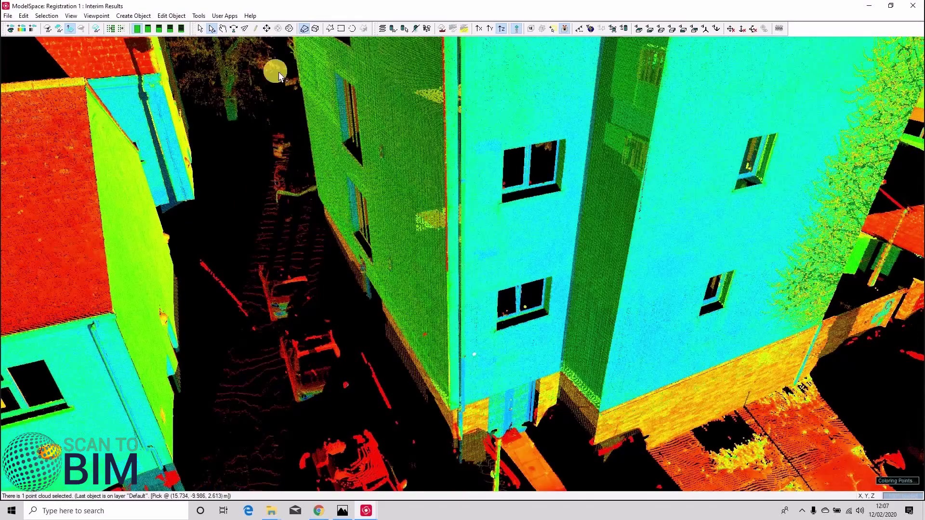
pyautogui.click(198, 15)
pyautogui.click(280, 150)
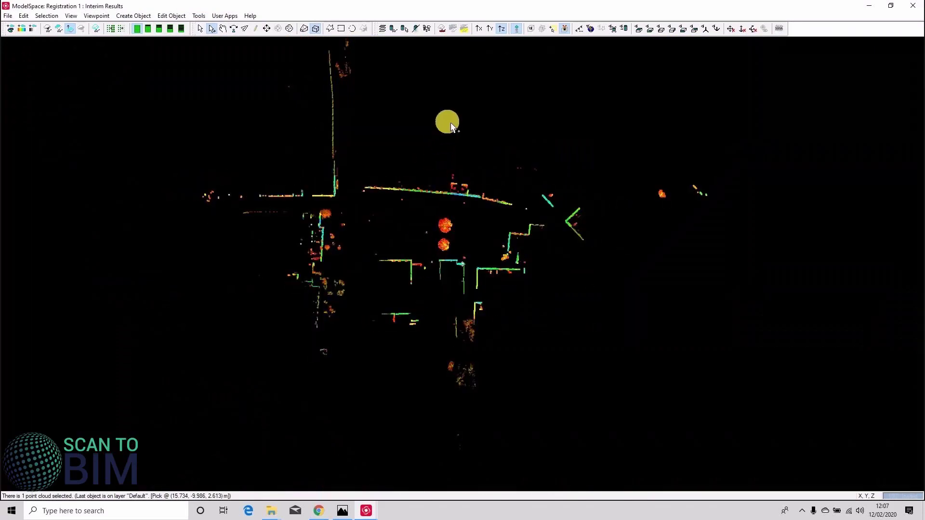
pyautogui.moveTo(447, 126); pyautogui.dragTo(325, 258)
pyautogui.moveTo(317, 222); pyautogui.dragTo(432, 434)
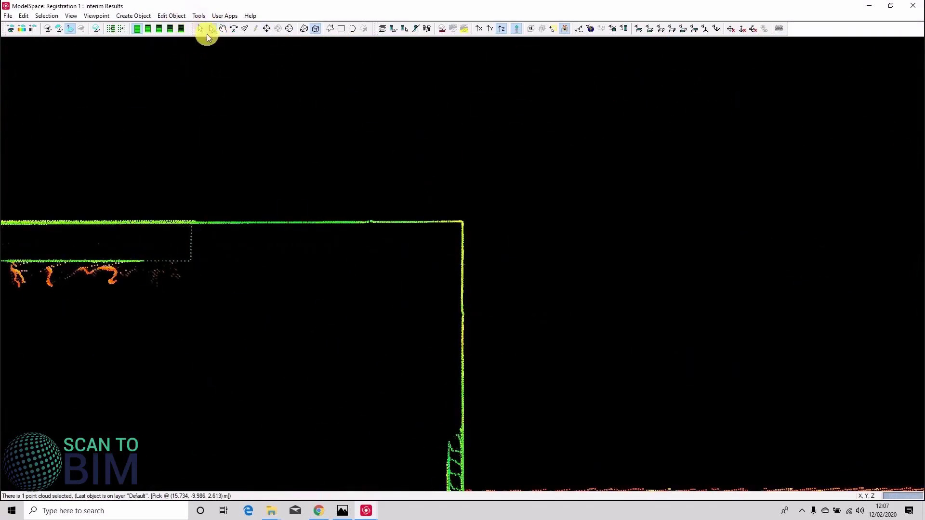
# Step: Open the ScanWorld Explorer and accept saving the changed files
pyautogui.click(198, 15)
pyautogui.moveTo(221, 82)
pyautogui.click(377, 85)
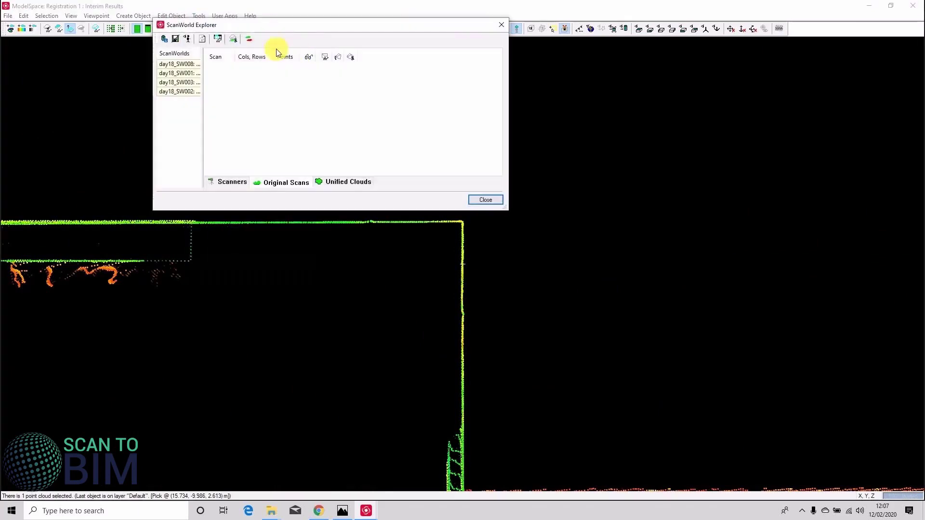
pyautogui.click(249, 39)
pyautogui.click(517, 288)
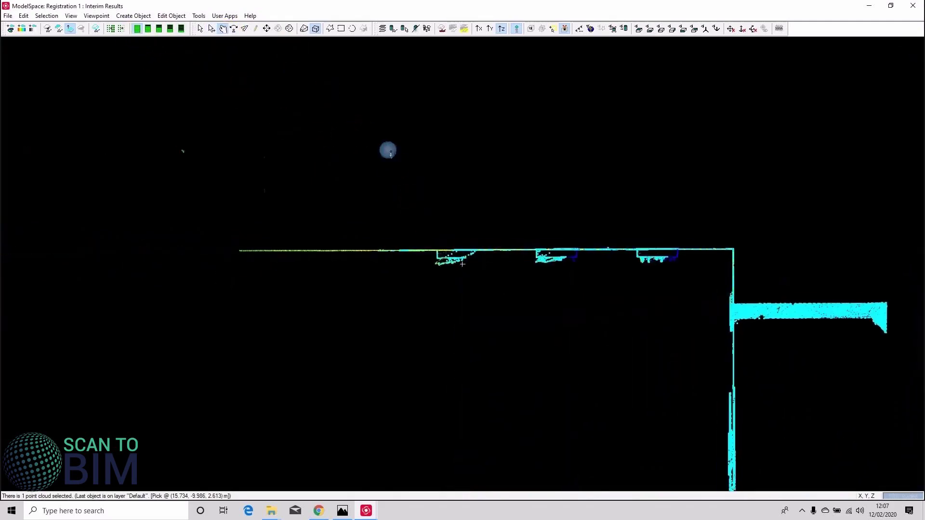
# Step: Orbit and zoom around the slice to check the stepped walls and the circular feature line up
pyautogui.scroll(10, 479, 139)
pyautogui.moveTo(526, 260); pyautogui.dragTo(442, 300, button='middle')
pyautogui.moveTo(626, 130); pyautogui.dragTo(719, 218, button='middle')
pyautogui.moveTo(283, 264); pyautogui.dragTo(412, 292, button='middle')
pyautogui.moveTo(502, 275); pyautogui.dragTo(468, 299, button='middle')
pyautogui.moveTo(199, 244); pyautogui.dragTo(538, 359, button='middle')
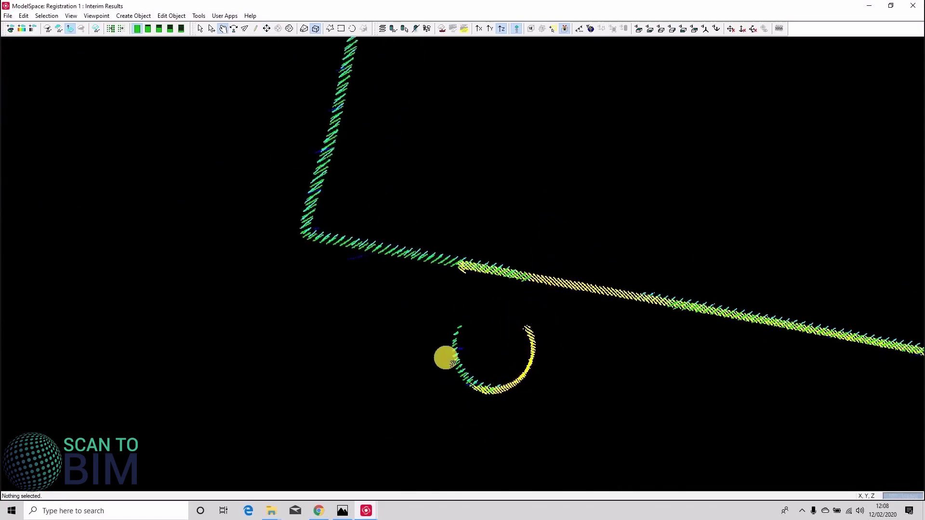
pyautogui.moveTo(504, 343); pyautogui.dragTo(506, 346, button='middle')
pyautogui.moveTo(501, 396); pyautogui.dragTo(524, 230, button='middle')
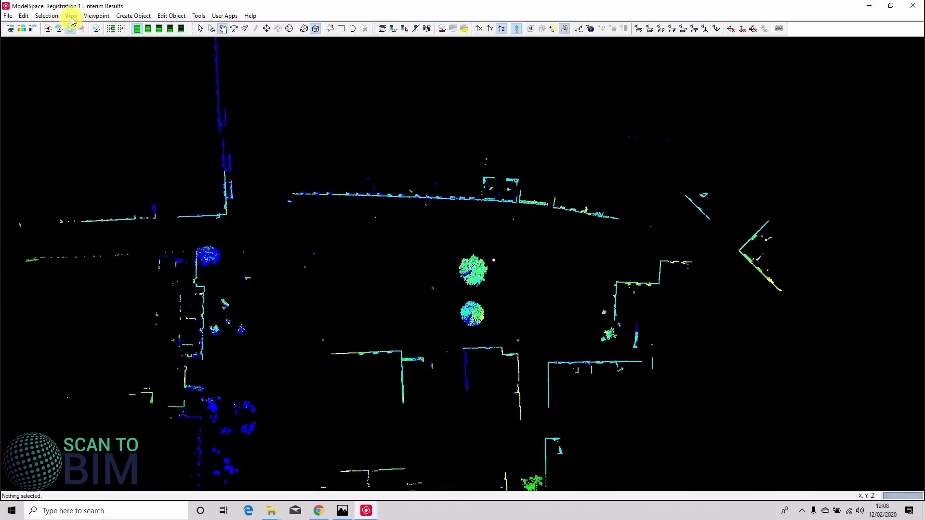
# Step: Clear the Quick Slice to restore the full cloud and recolour it red to green
pyautogui.click(198, 16)
pyautogui.click(224, 149)
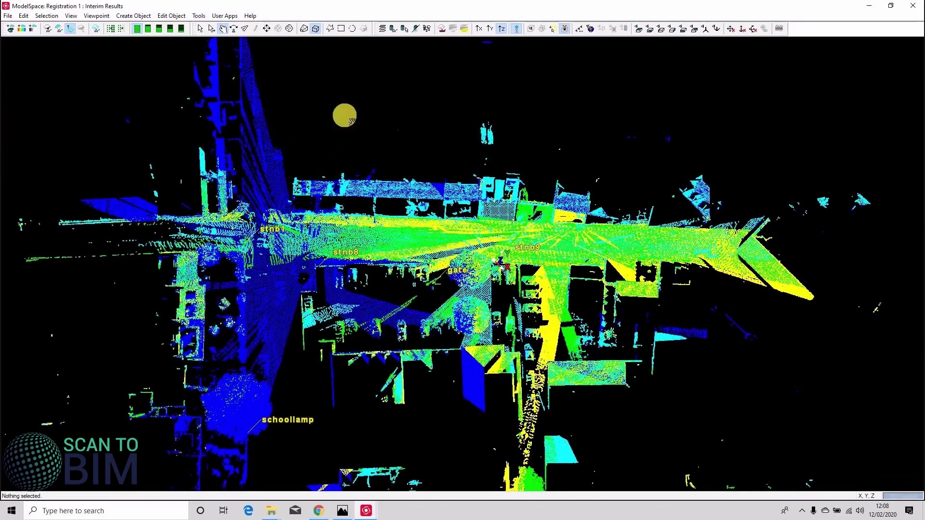
pyautogui.click(27, 32)
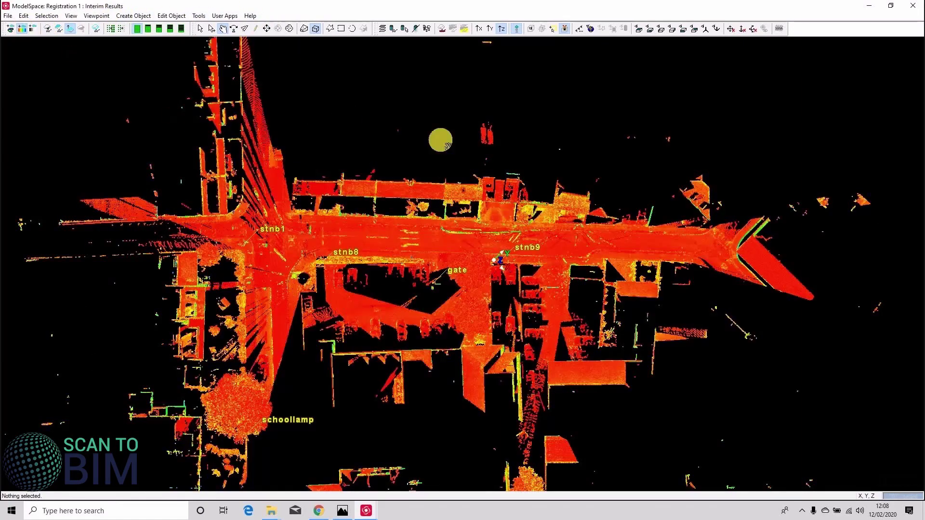
# Step: Orbit and zoom out over the full registered street cloud with its target labels
pyautogui.scroll(5, 472, 249)
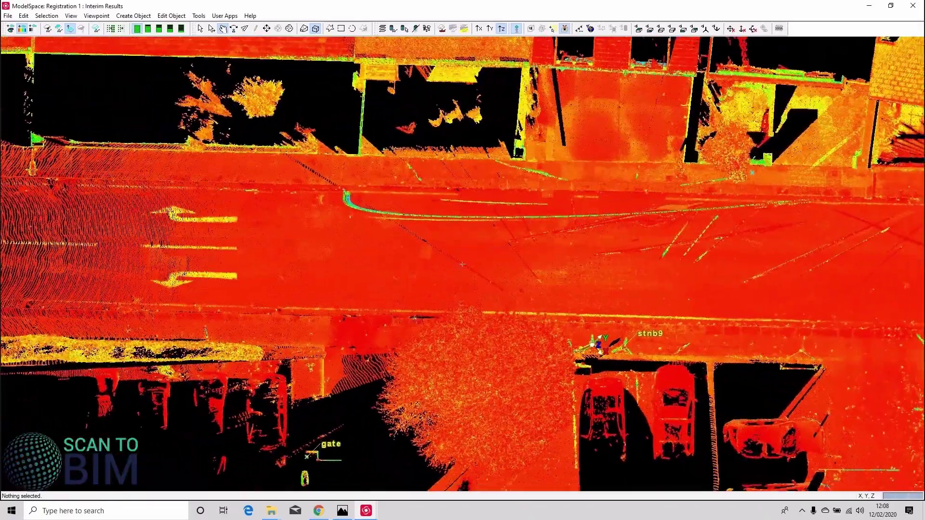
pyautogui.moveTo(463, 264); pyautogui.dragTo(308, 92)
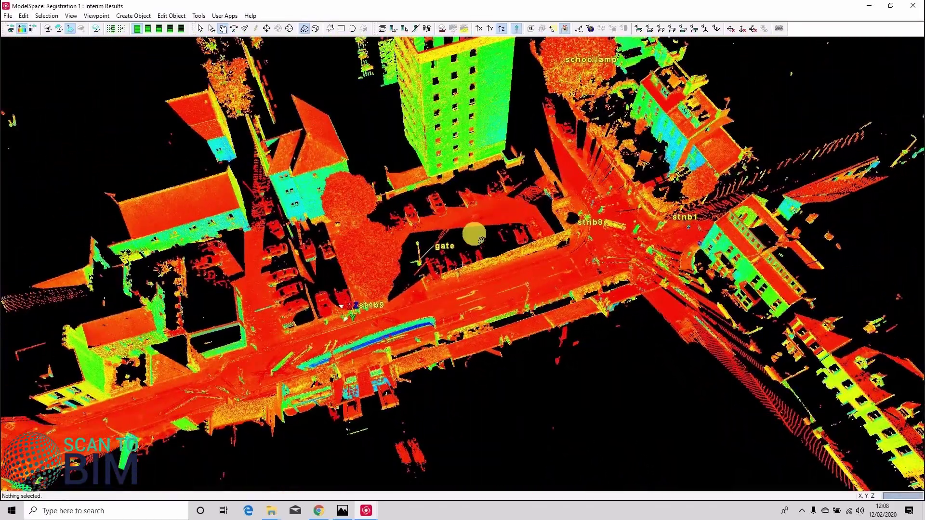
pyautogui.moveTo(475, 235); pyautogui.dragTo(467, 208)
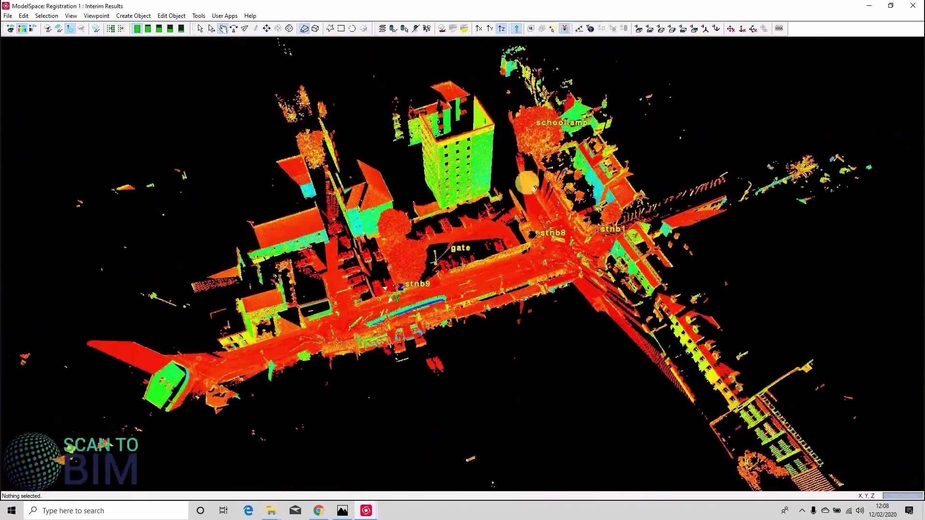
pyautogui.moveTo(525, 186); pyautogui.dragTo(308, 179)
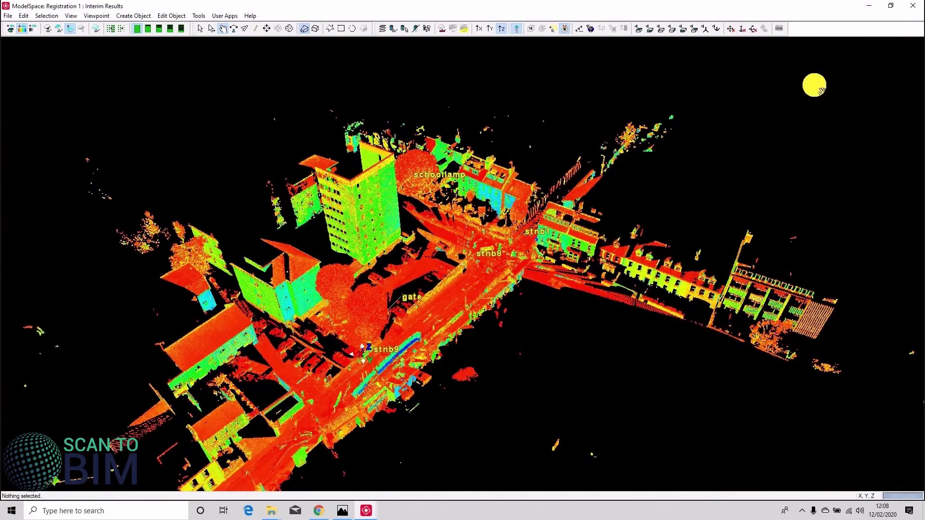